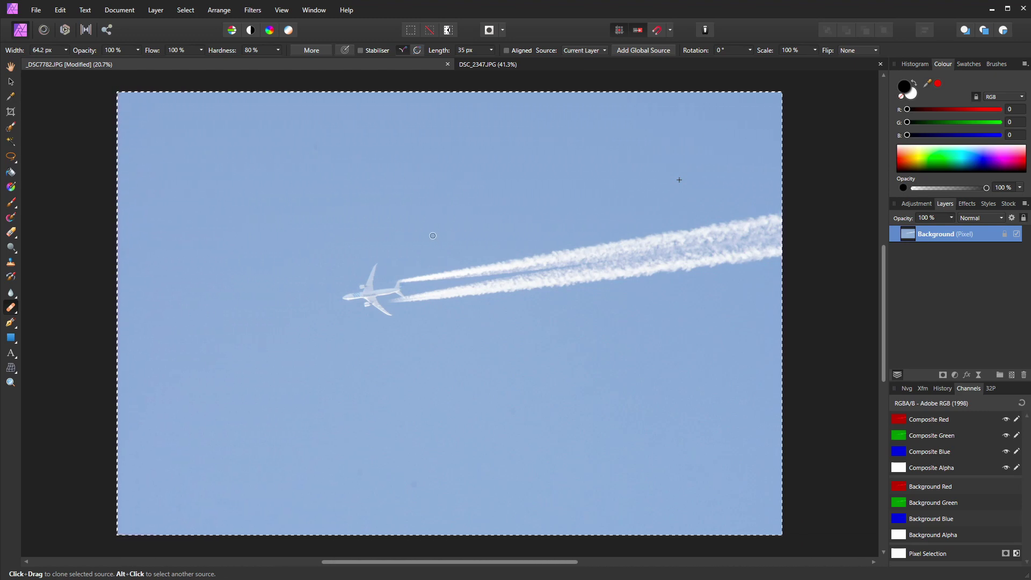
- Switch to the Statue of Liberty photo and pick the Flood Selection Tool
left_click(531, 65)
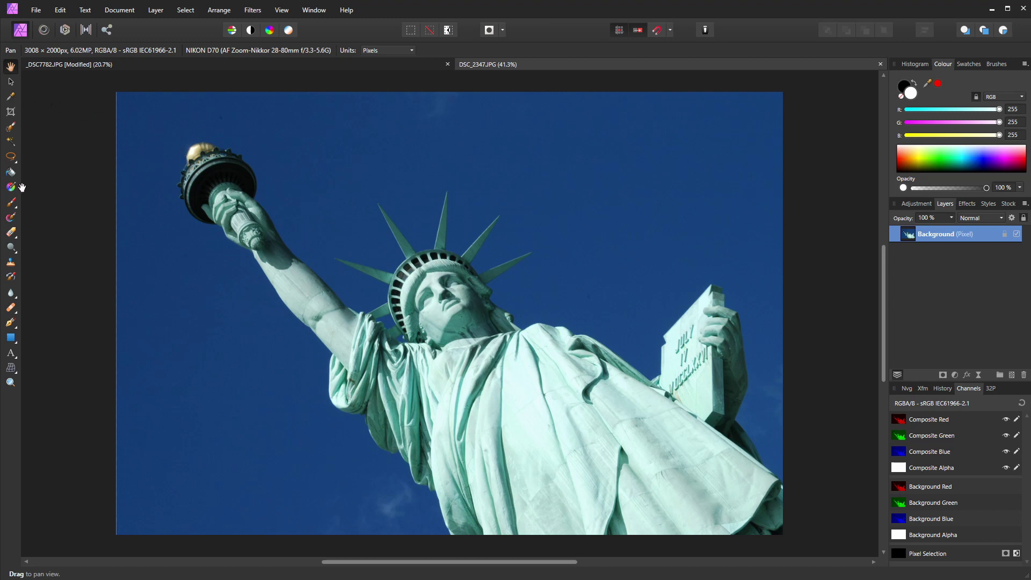
left_click(10, 142)
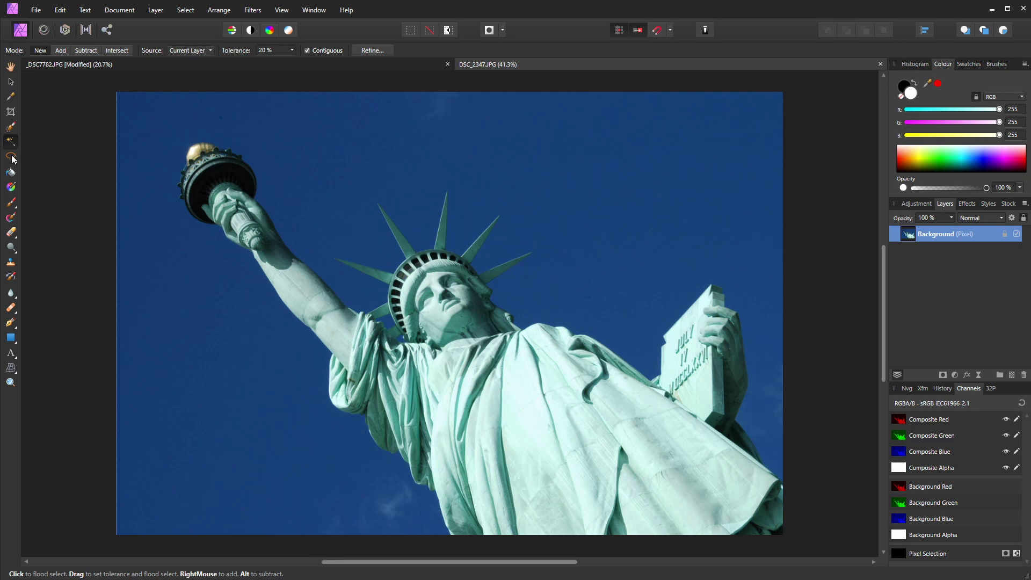
- Make a trial flood selection of the sky, discard it, and reopen the Tolerance setting
left_click(292, 49)
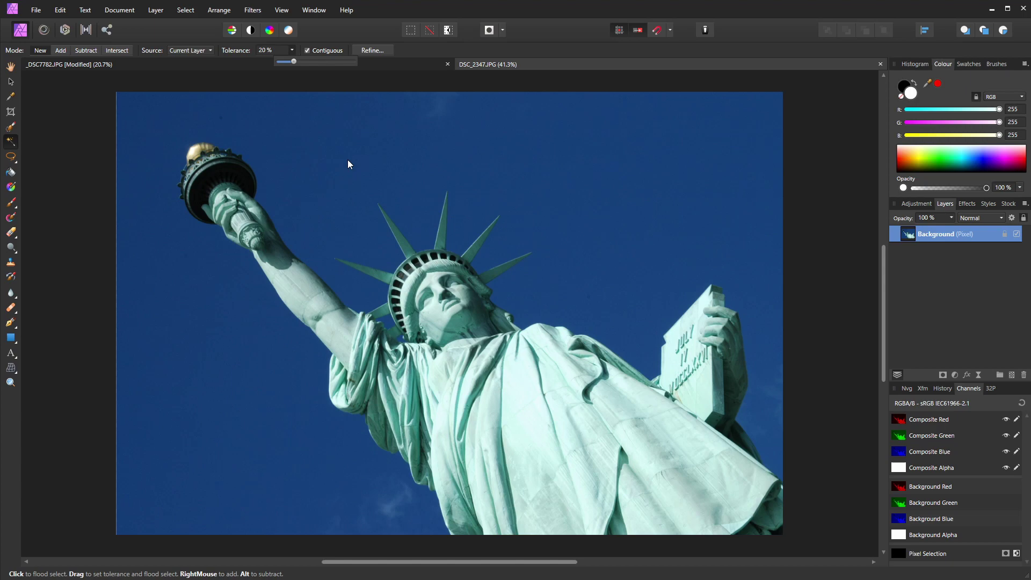
left_click(588, 186)
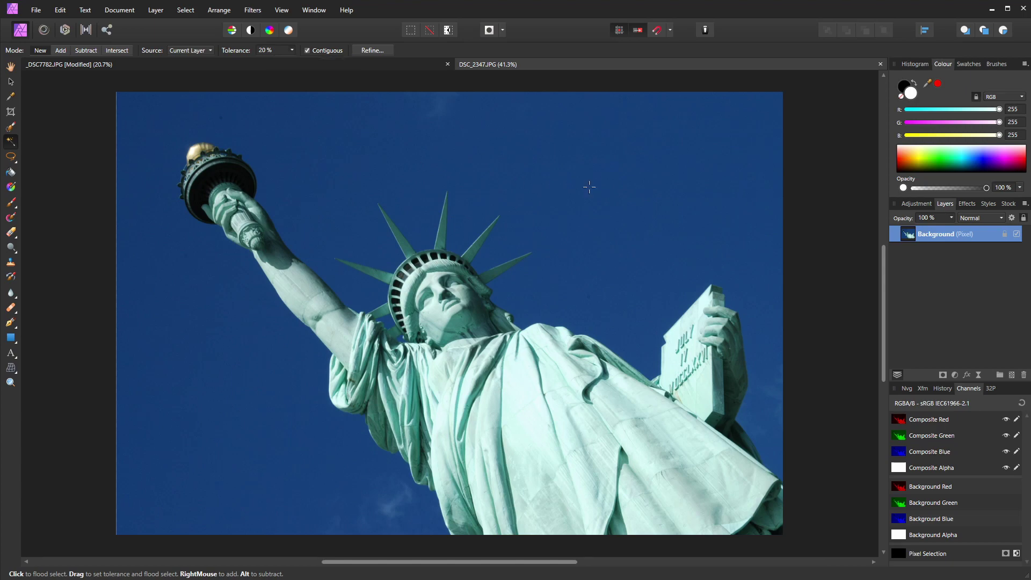
left_click(589, 187)
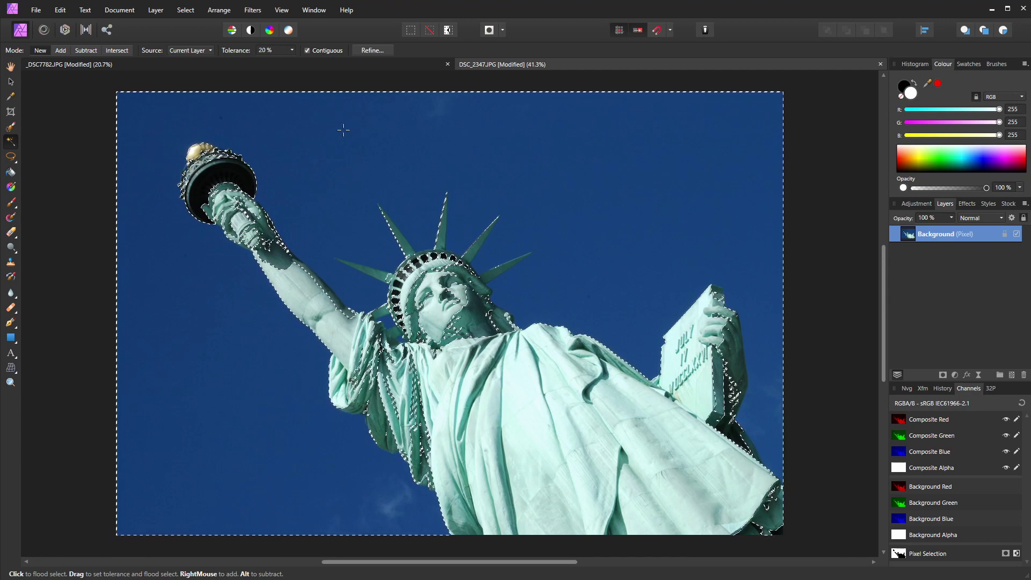
key("ctrl+d")
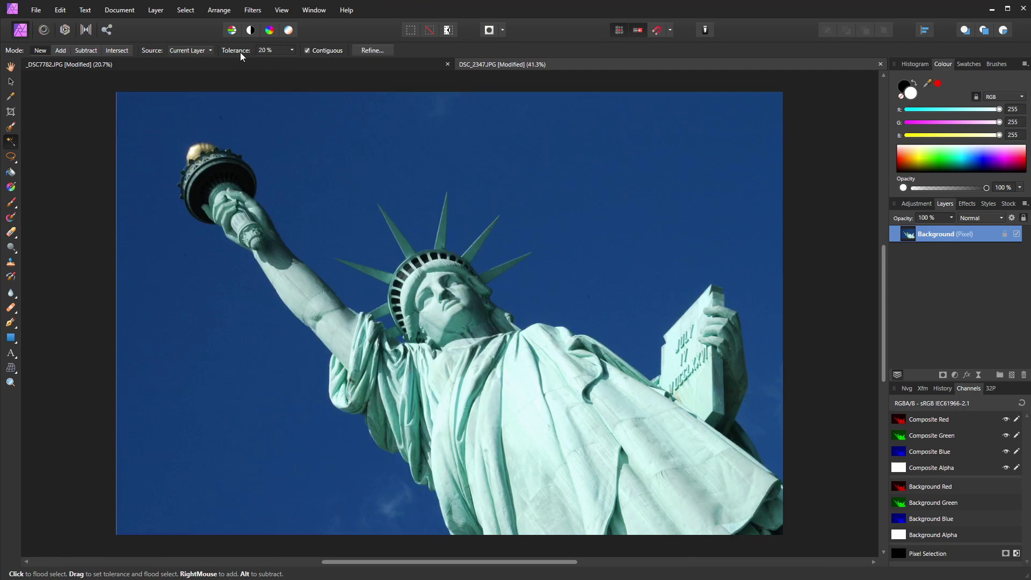
left_click(293, 50)
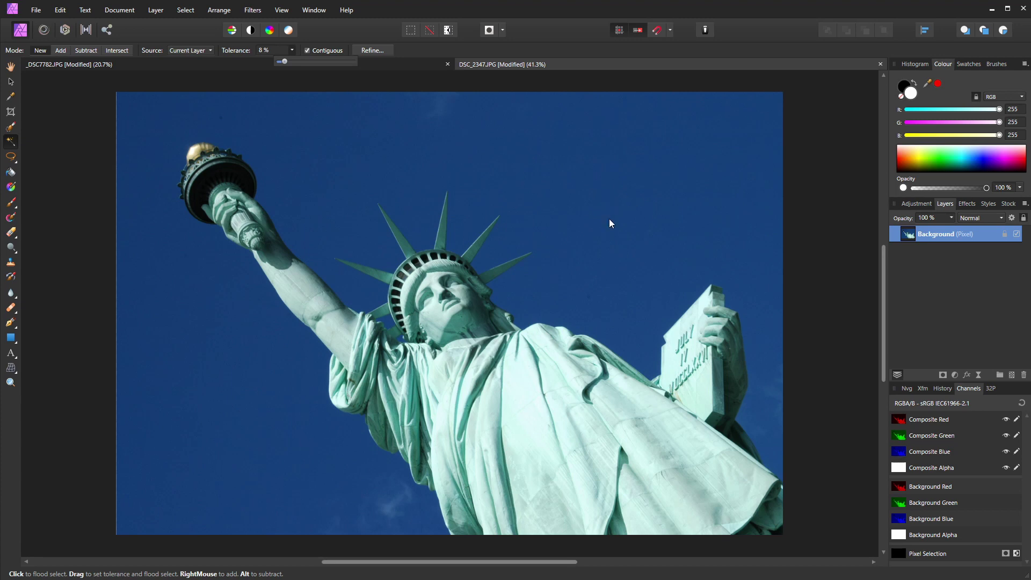
- Flood-select the blue sky at 8% tolerance, subtracting the lower-left cloud patch
left_click(572, 183)
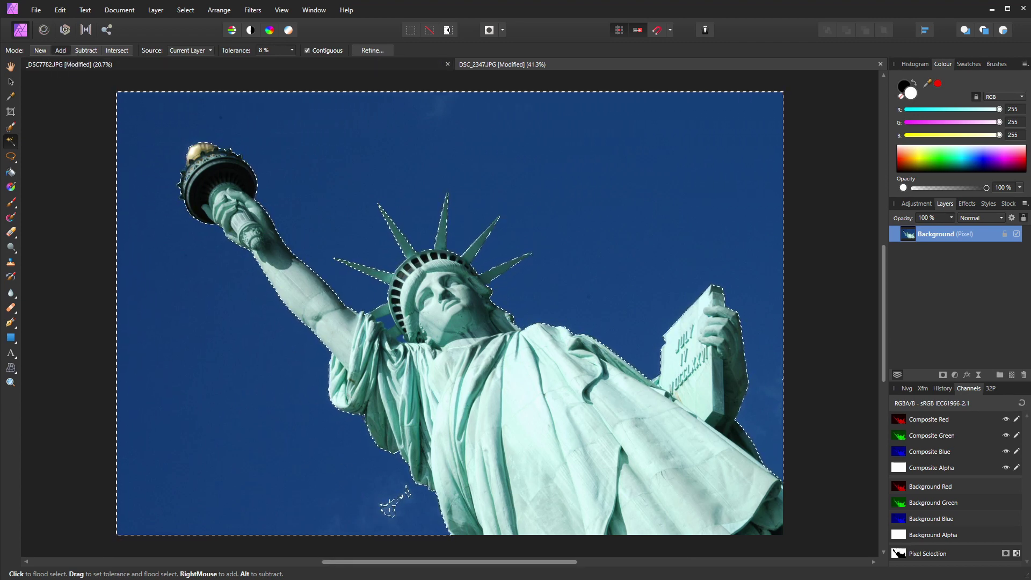
left_click(388, 505, "alt")
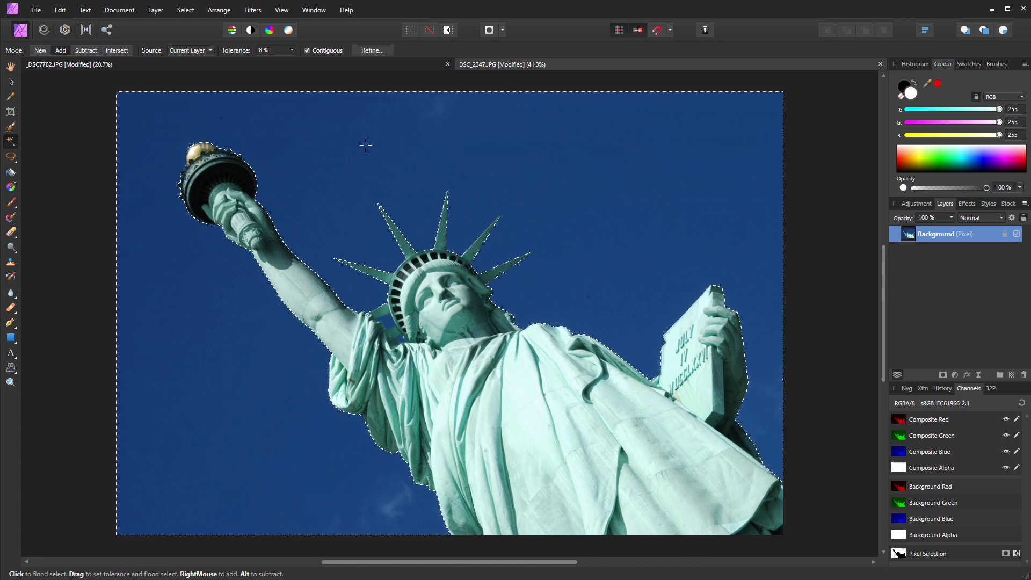
- Feather the sky selection with a 2 px radius
left_click(186, 11)
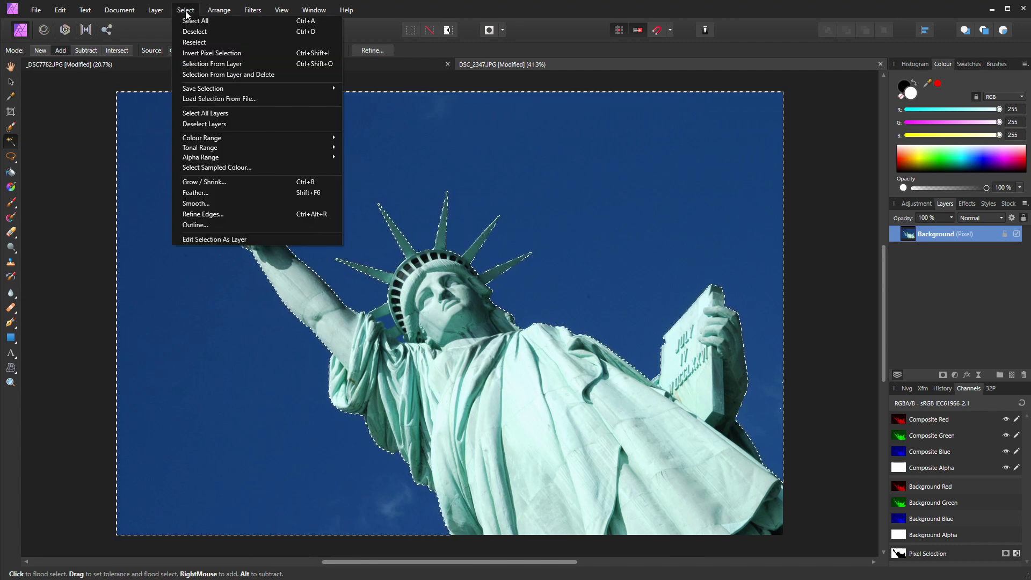
left_click(200, 193)
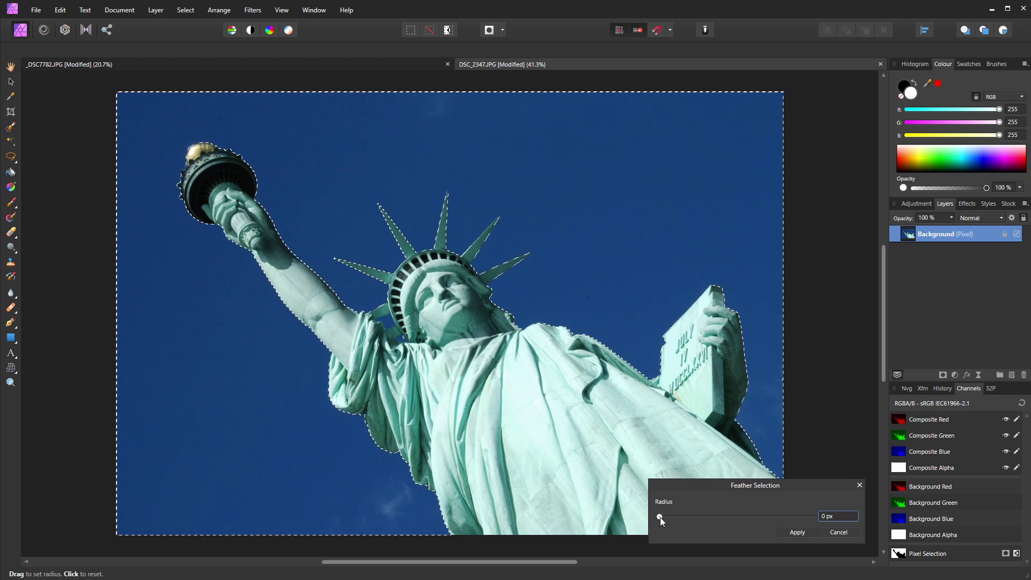
mouse_move(659, 517)
left_mouse_down()
mouse_move(674, 516)
mouse_move(654, 517)
left_mouse_up()
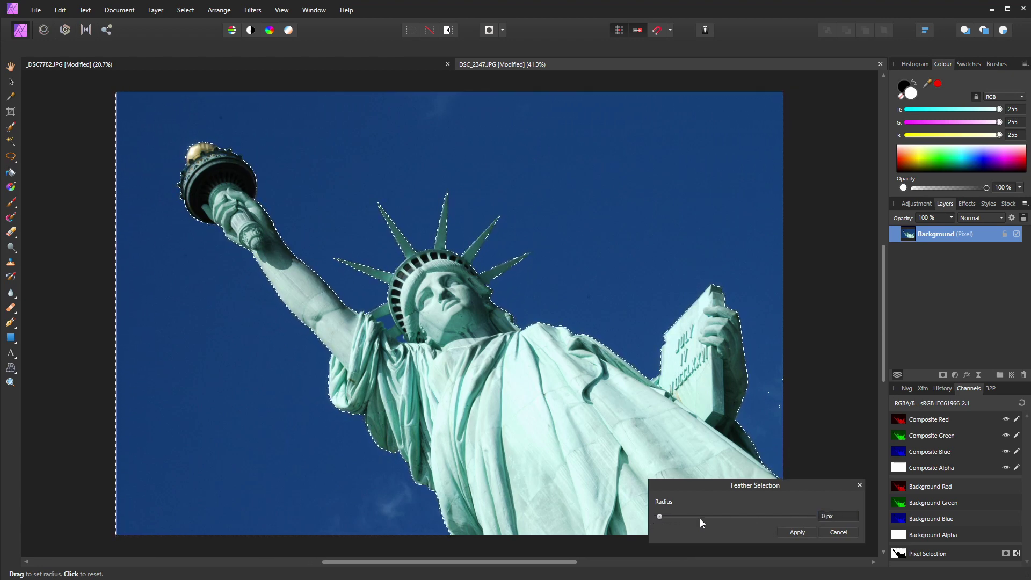
left_click(834, 517)
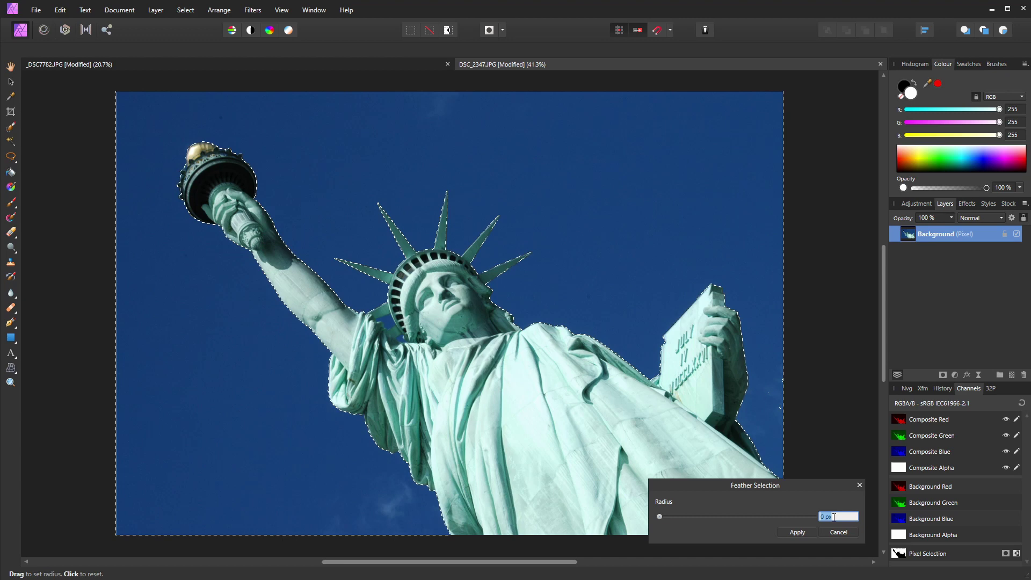
type("2")
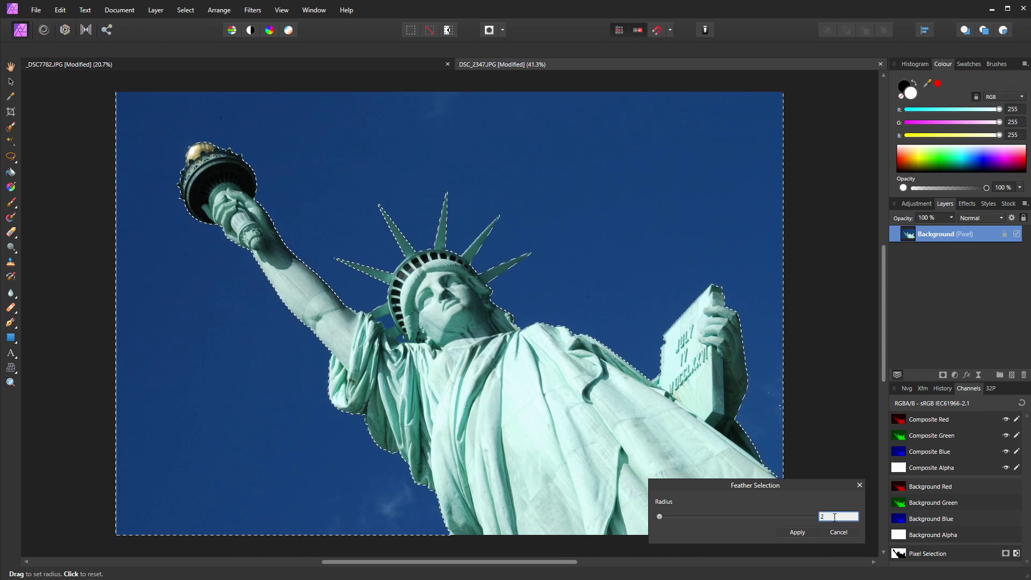
left_click(796, 531)
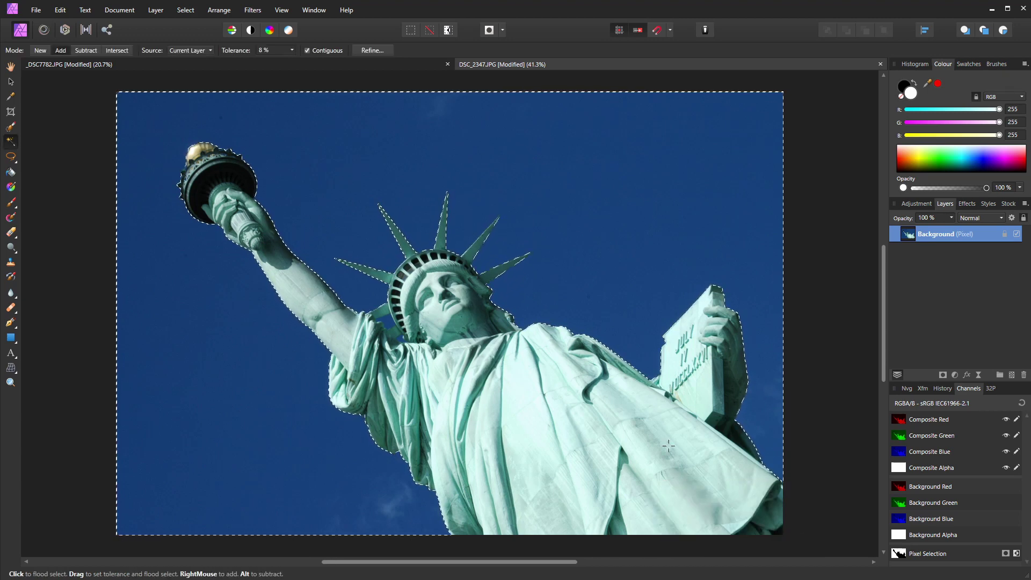
- Delete the selected sky to transparency, deselect, check the edges up close, then fit the view
key("Delete")
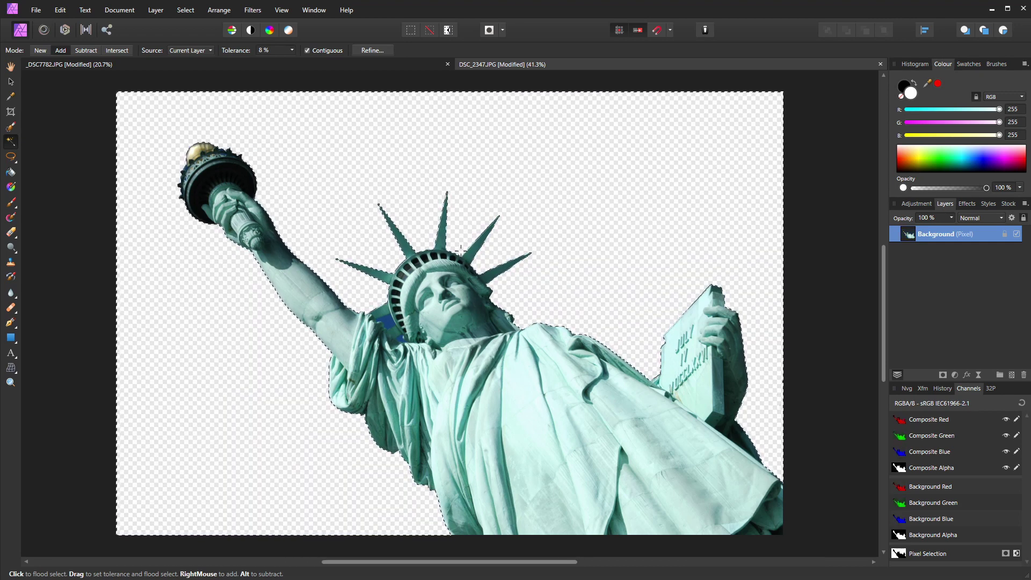
key("ctrl+d")
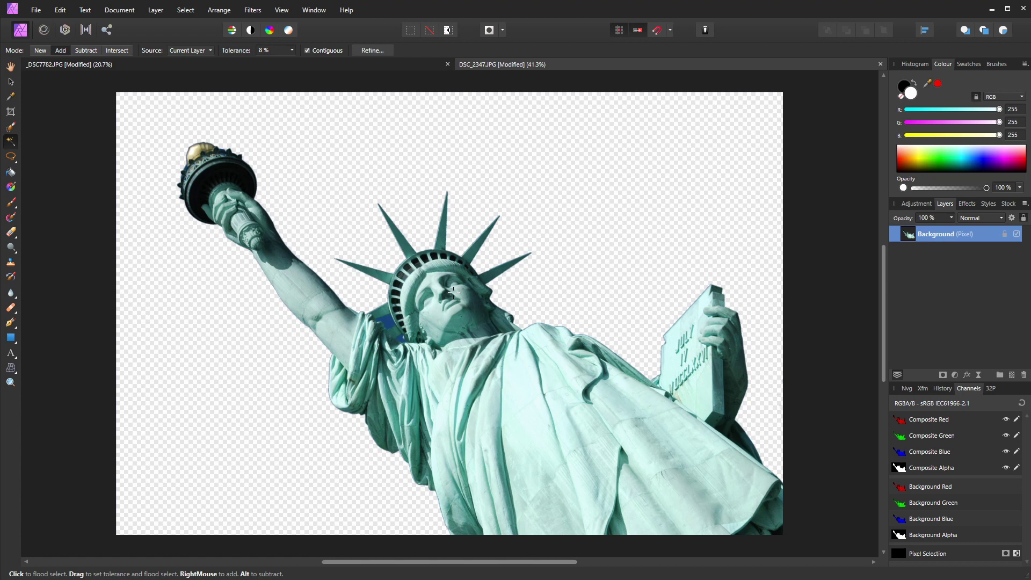
scroll(453, 293, "up", 5)
scroll(809, 365, "up", 4)
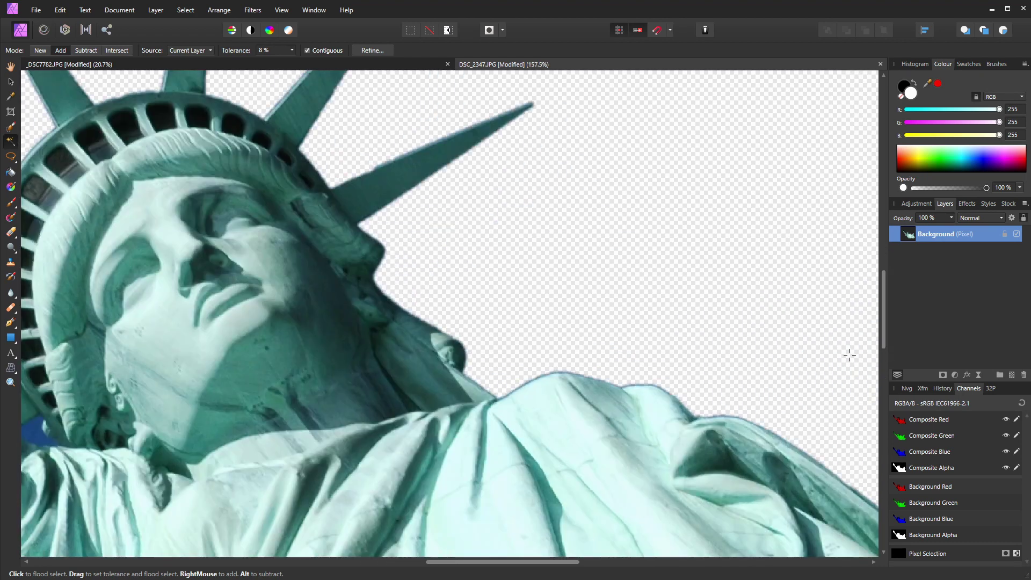
scroll(537, 391, "up", 5)
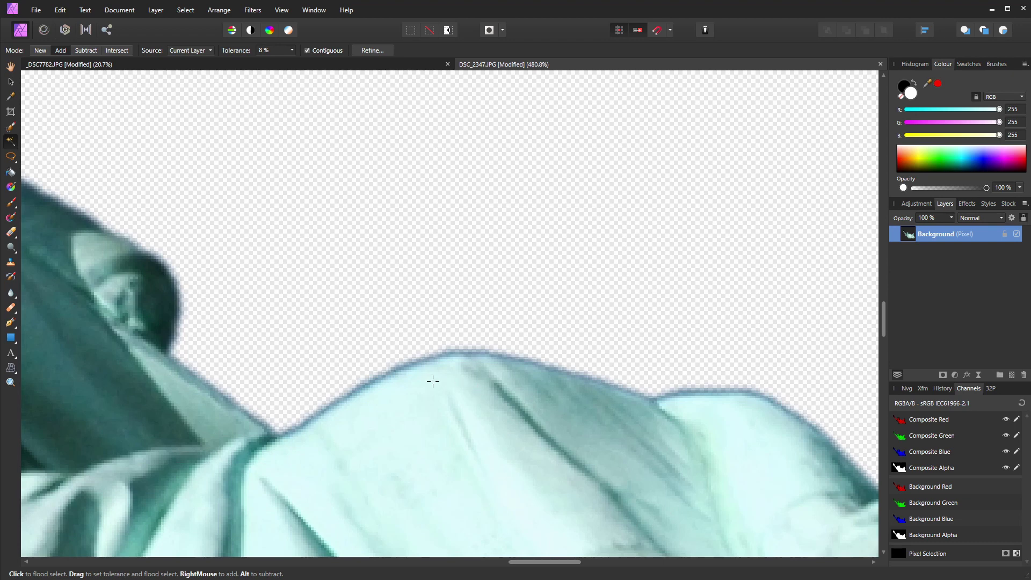
scroll(373, 378, "down", 1)
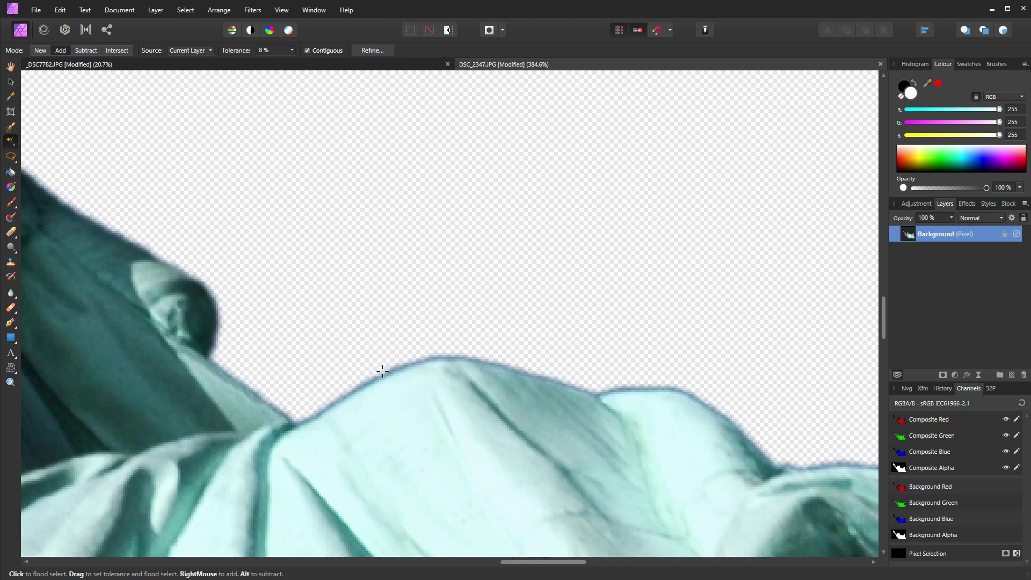
key("ctrl+0")
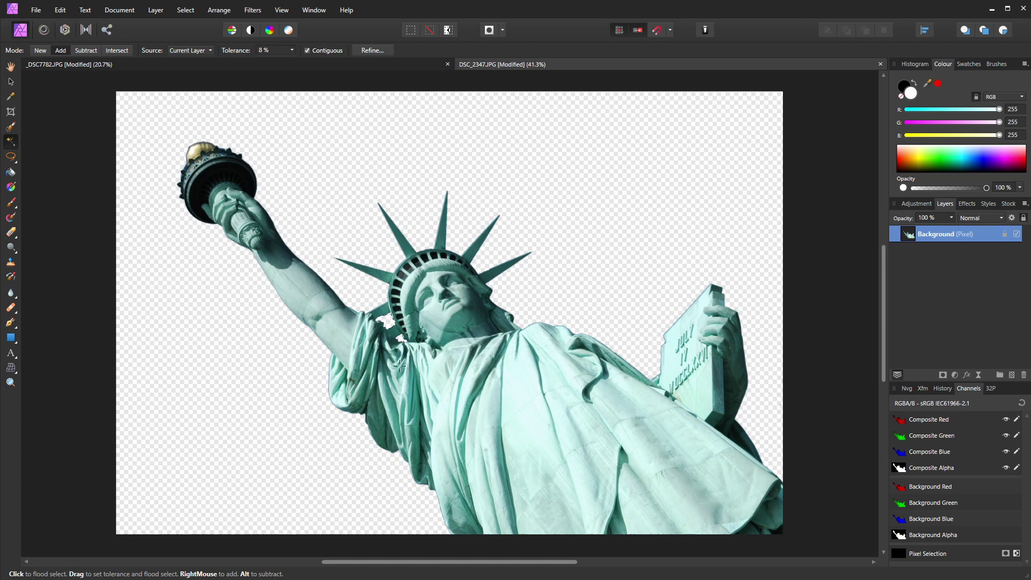
- Copy the whole _DSC7782 contrail photo and paste it into DSC_2347 as a new layer
left_click(296, 66)
key("h")
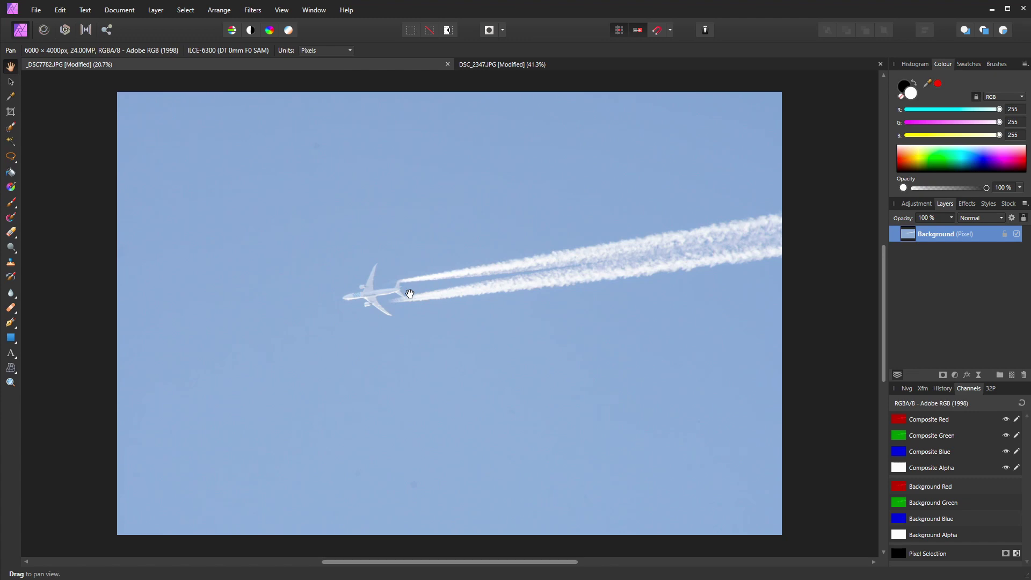
key("ctrl+a")
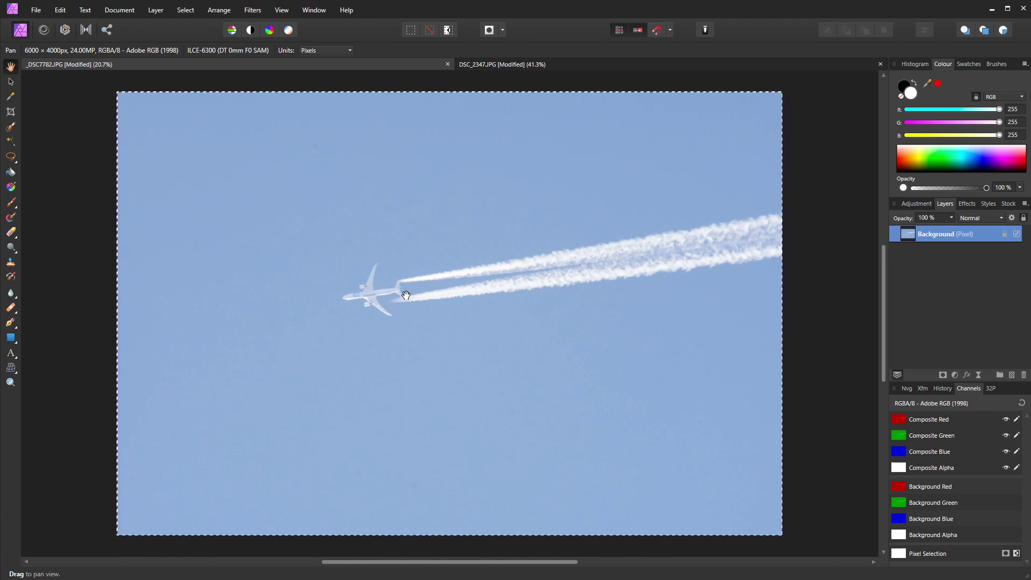
left_click(593, 66)
key("w")
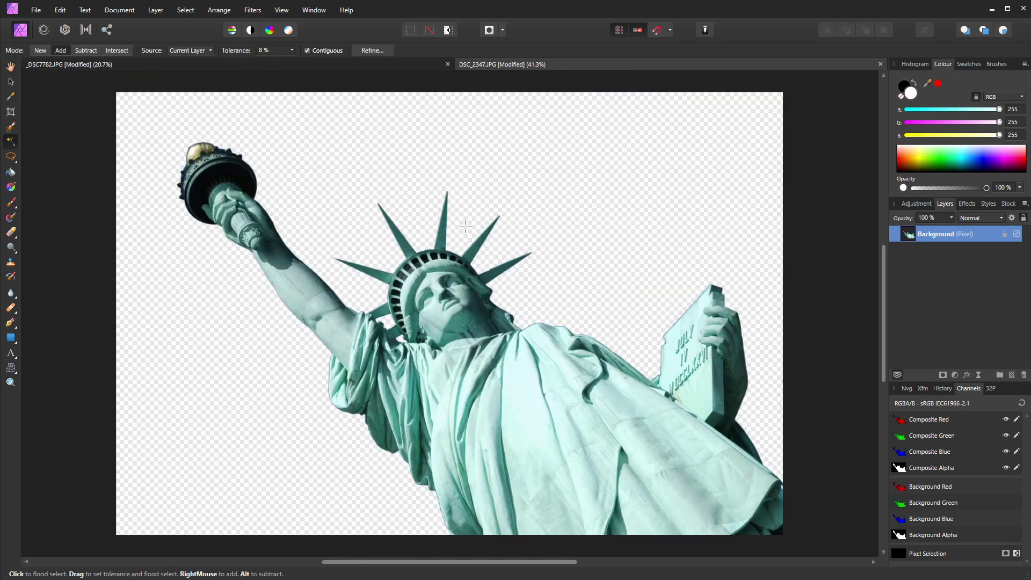
key("ctrl+v")
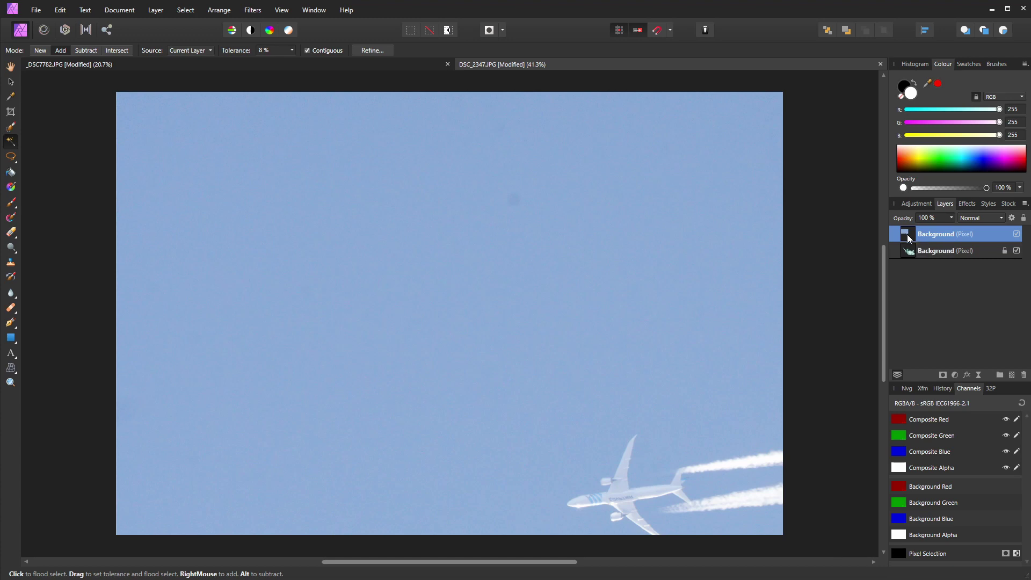
- Drag the contrail sky layer below the statue layer in the Layers panel
left_click_drag(907, 234, 906, 258)
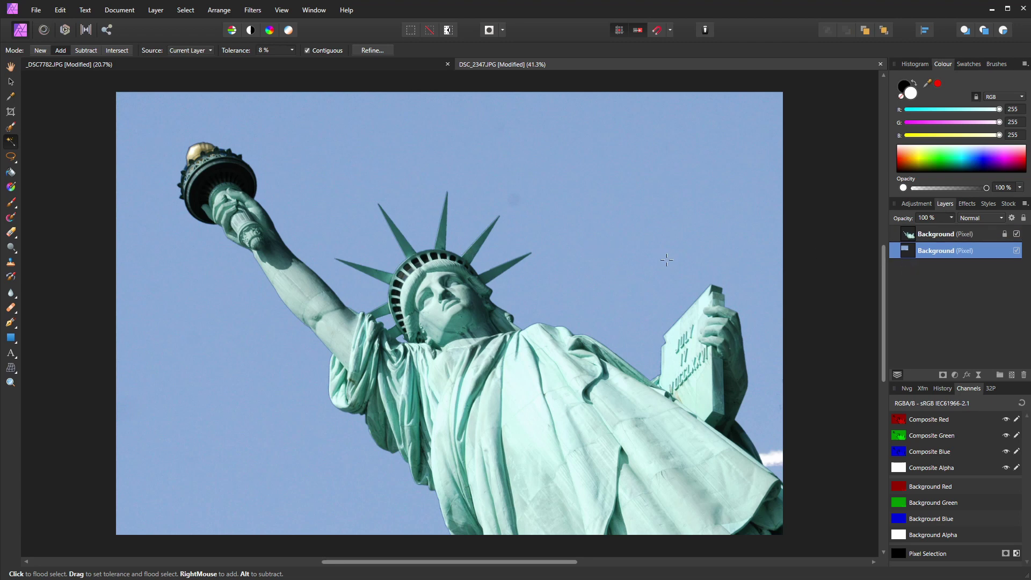
- Move the sky layer left and down so the airplane and contrails sit beside the statue
left_click(11, 83)
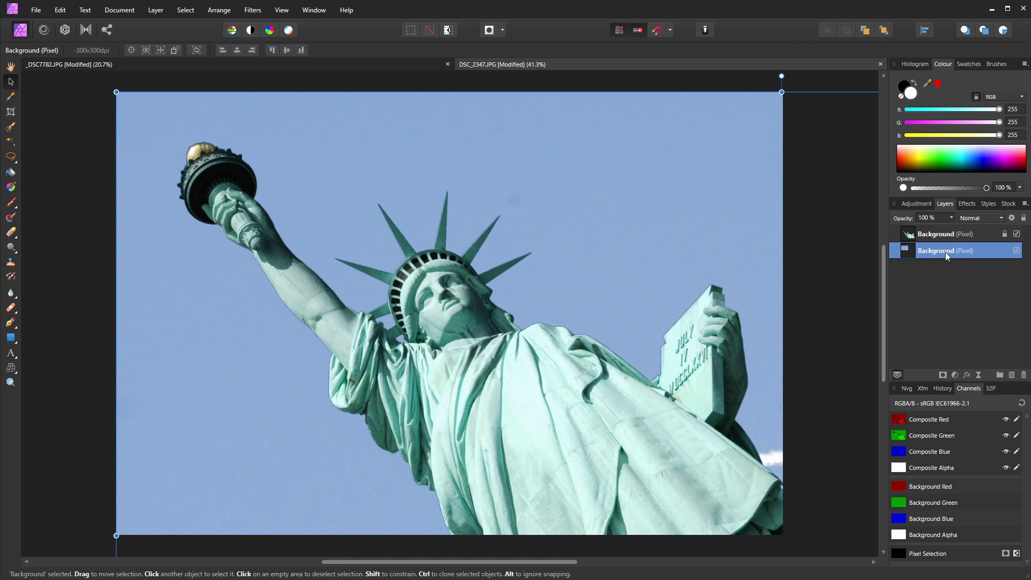
left_click_drag(288, 440, 96, 310)
left_click_drag(295, 466, 143, 469)
left_click_drag(283, 428, 231, 439)
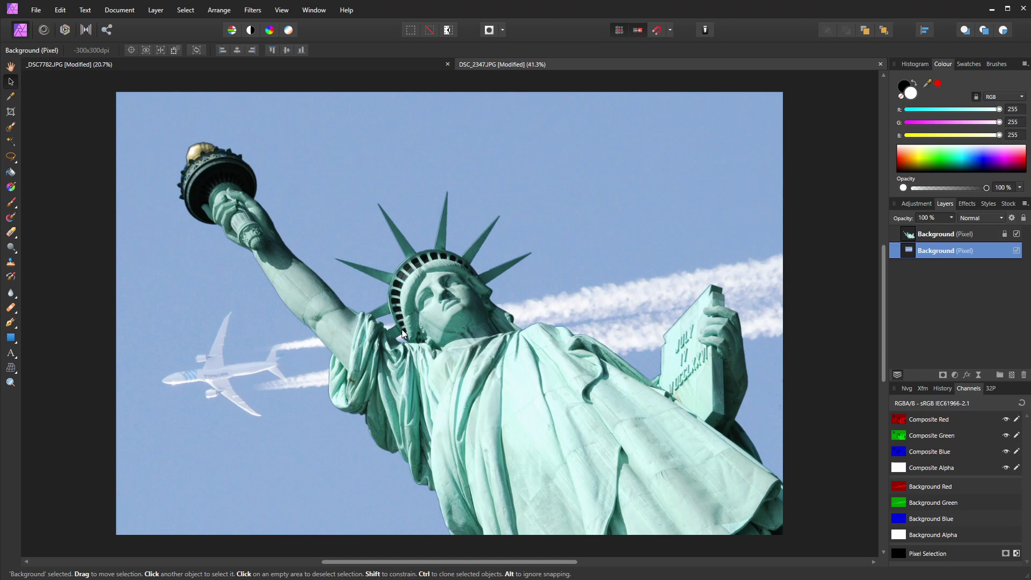
- Zoom in on the gaps between arm and crown and select the statue layer
scroll(397, 330, "up", 5)
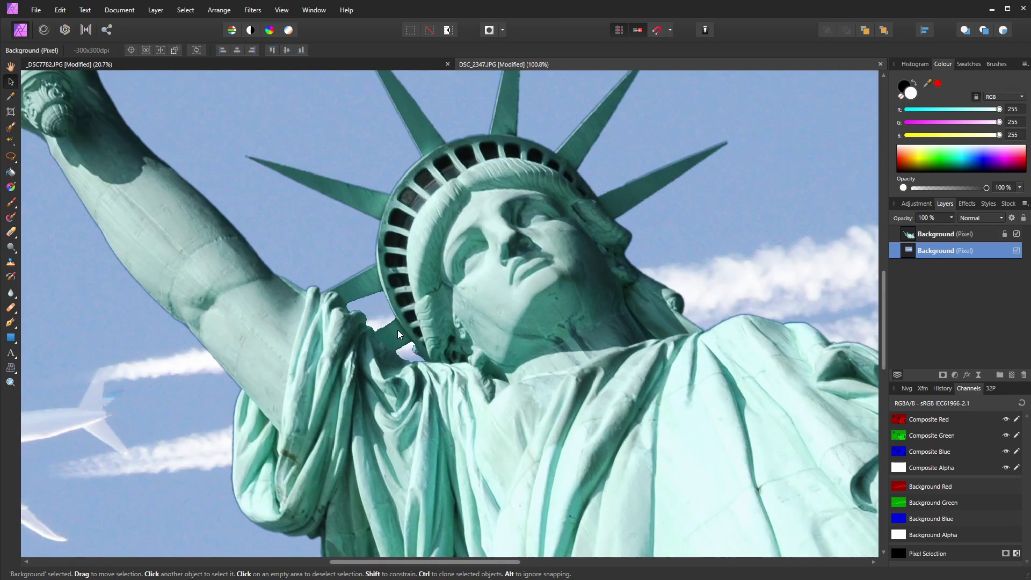
scroll(397, 329, "up", 6)
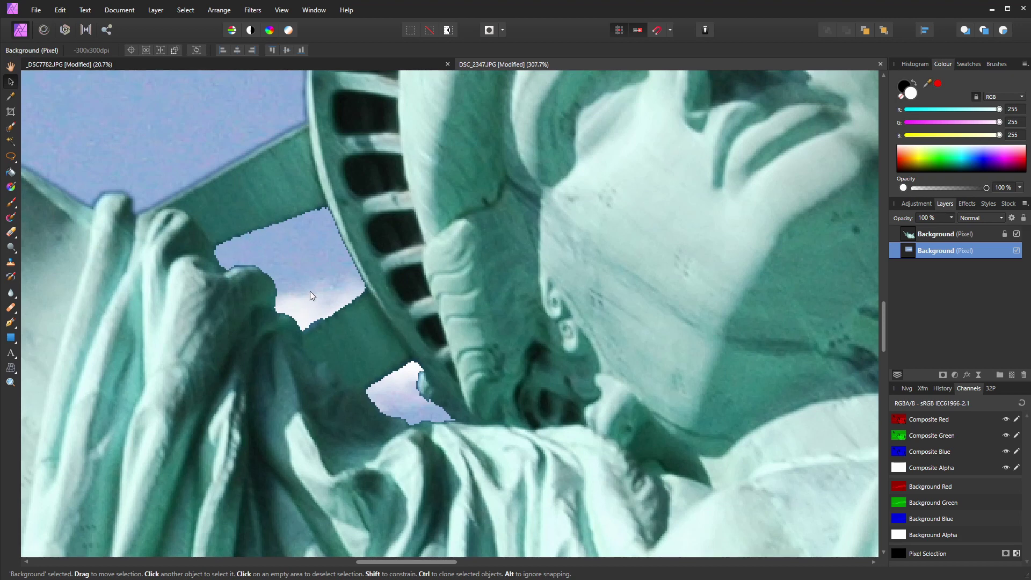
left_click(909, 238)
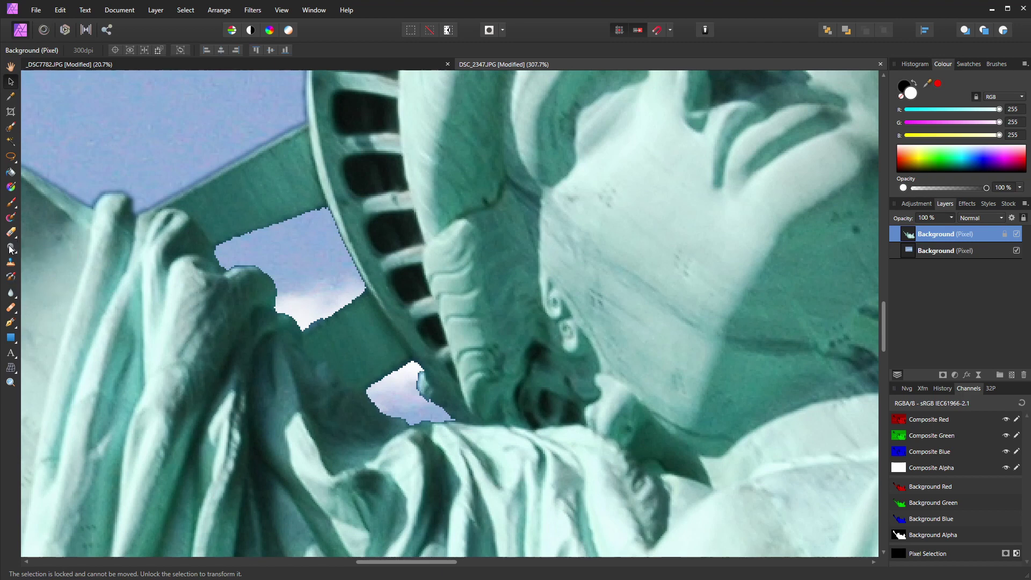
- Undo Brush the upper and lower gaps back to the original dark sky, then fit the view
left_click(10, 278)
mouse_move(233, 276)
left_mouse_down()
mouse_move(302, 276)
mouse_move(255, 267)
mouse_move(257, 312)
mouse_move(330, 278)
mouse_move(324, 239)
mouse_move(290, 232)
mouse_move(238, 276)
mouse_move(329, 280)
mouse_move(263, 277)
mouse_move(299, 260)
left_mouse_up()
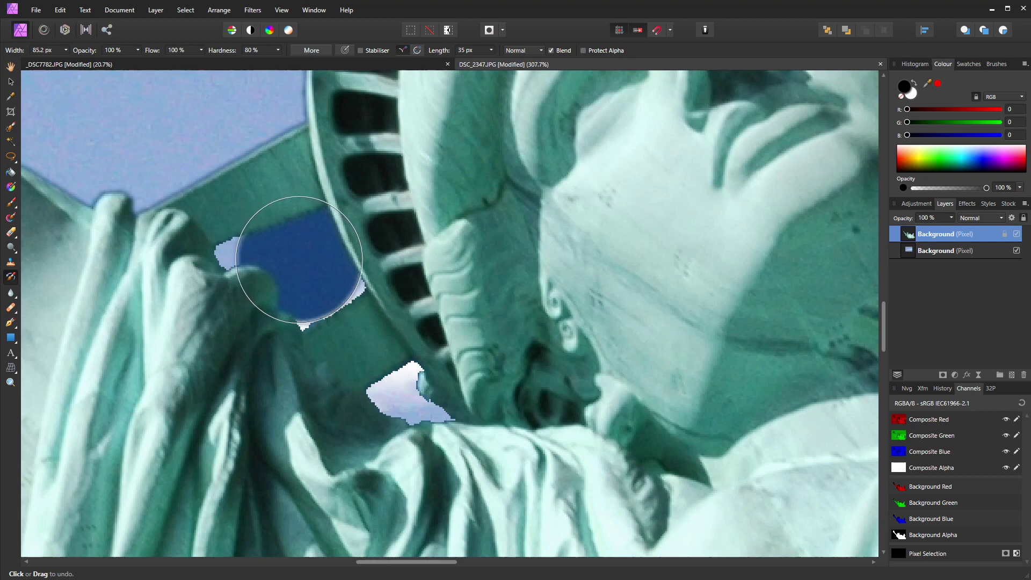
key("bracketright")
key("bracketright")
key("bracketright")
key("bracketright")
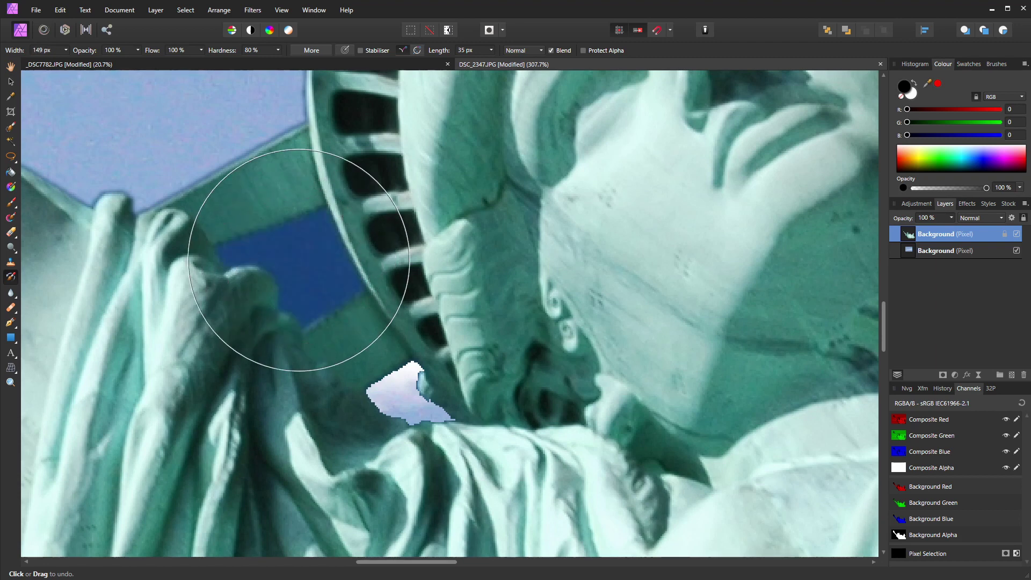
key("bracketleft")
key("bracketleft")
key("bracketleft")
key("bracketleft")
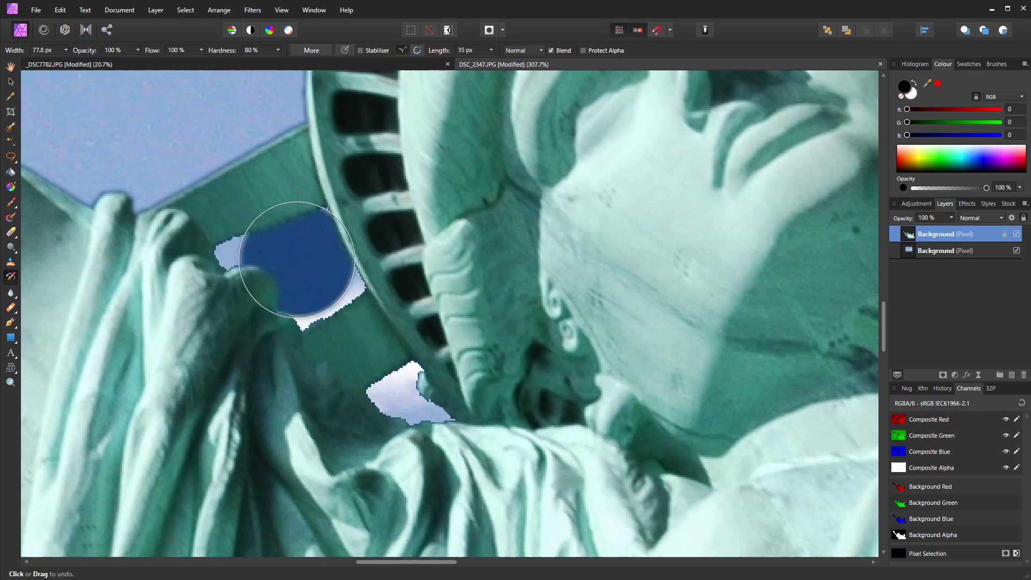
key("bracketleft")
mouse_move(295, 258)
left_mouse_down()
mouse_move(327, 235)
mouse_move(232, 251)
mouse_move(267, 301)
mouse_move(295, 306)
mouse_move(339, 282)
mouse_move(336, 250)
left_mouse_up()
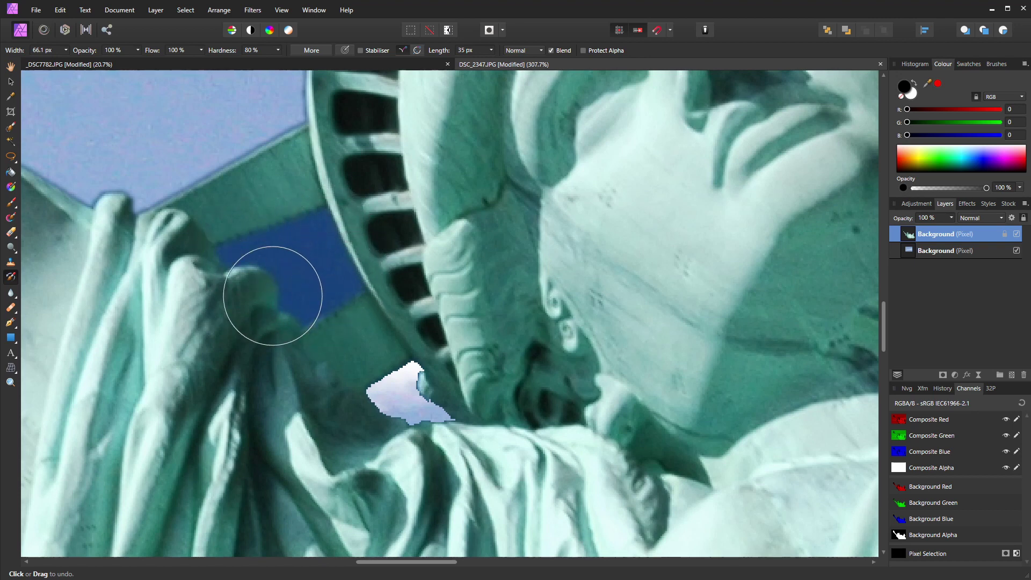
mouse_move(376, 331)
left_mouse_down()
mouse_move(415, 353)
mouse_move(382, 387)
mouse_move(390, 406)
mouse_move(428, 420)
mouse_move(426, 387)
mouse_move(415, 377)
mouse_move(399, 386)
mouse_move(419, 394)
left_mouse_up()
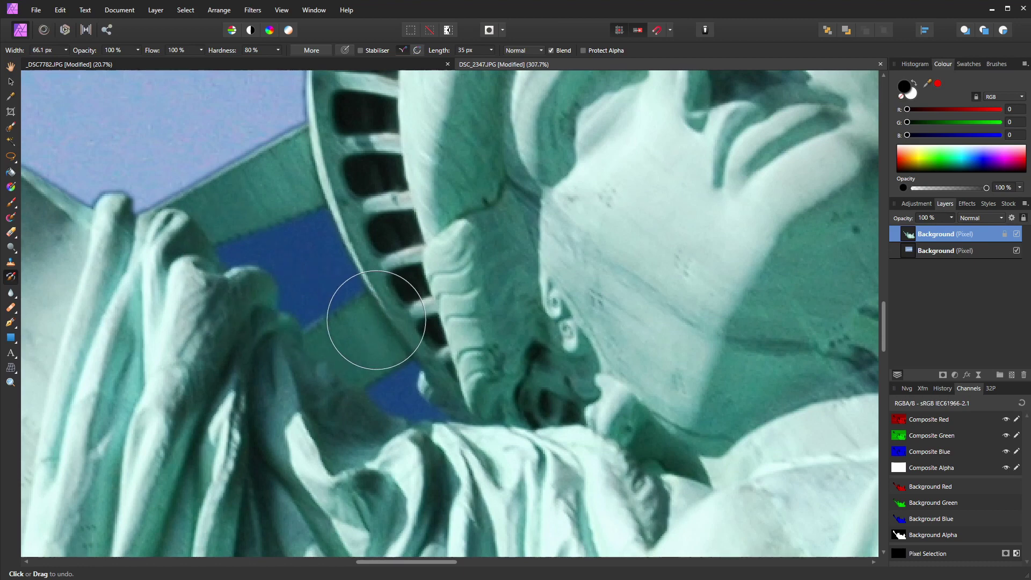
key("ctrl+0")
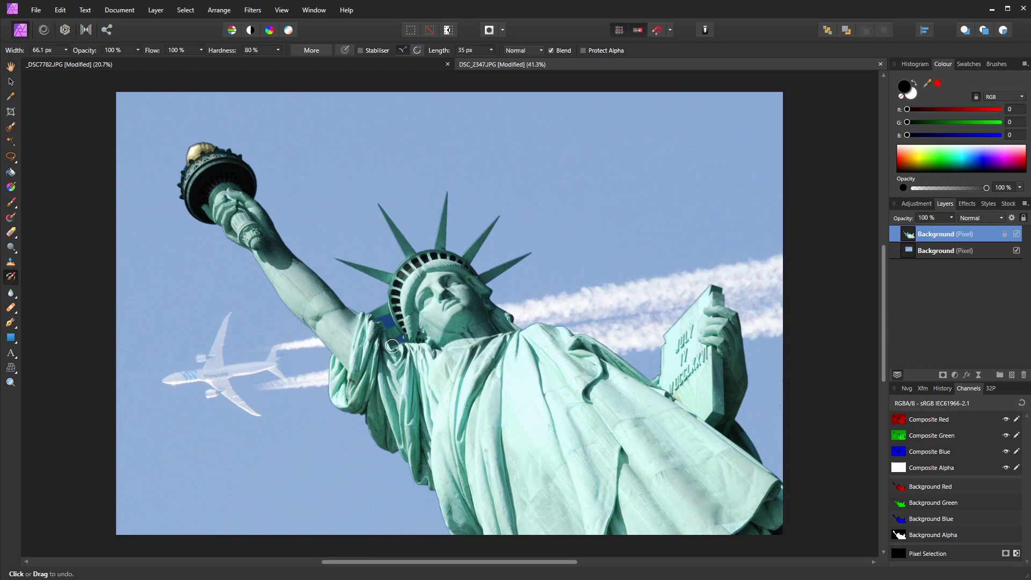
- Undo the stray brush dab, then flood-select both dark blue gaps beside the crown
scroll(392, 345, "up", 8)
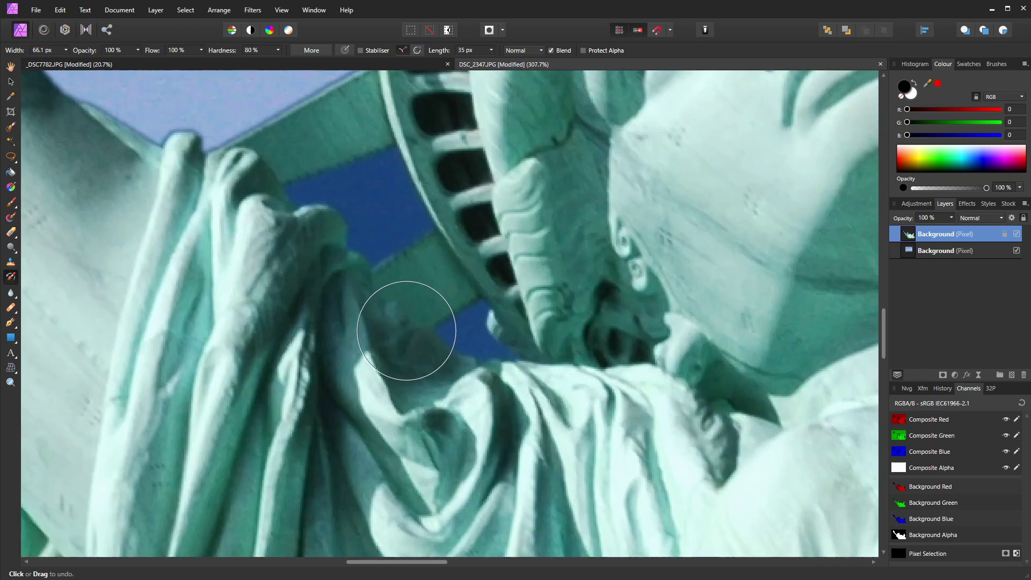
left_click(108, 85)
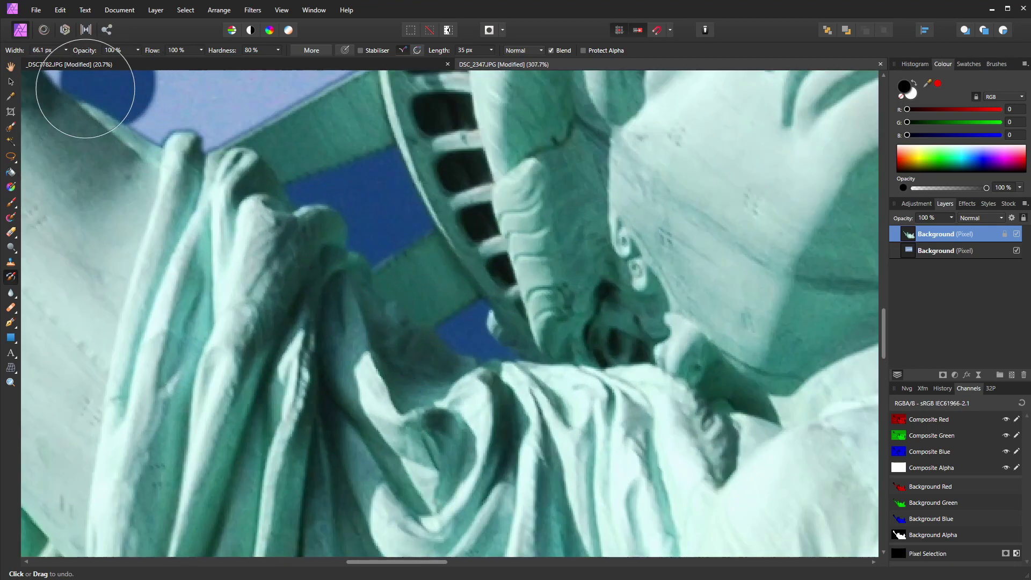
key("ctrl+z")
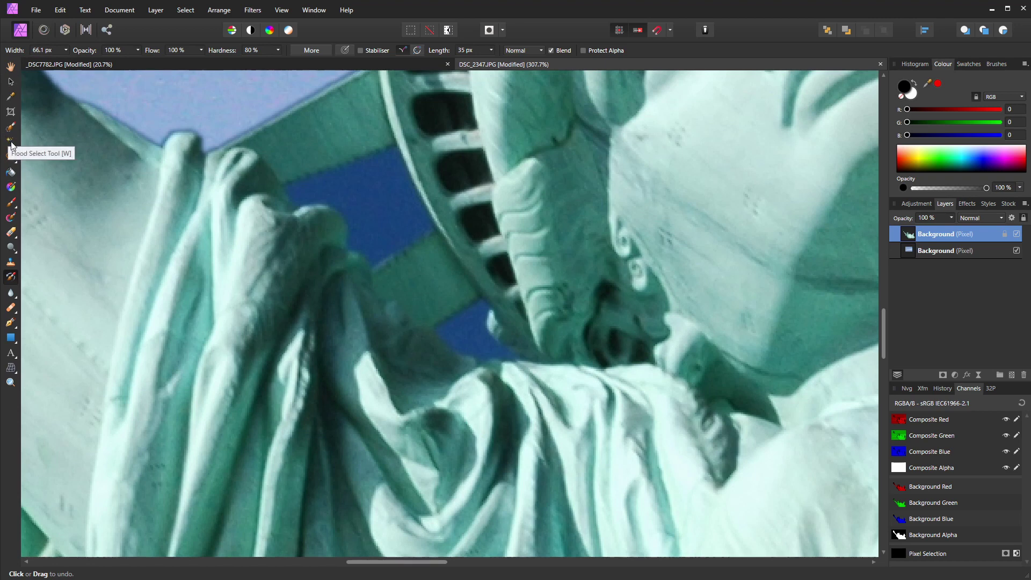
left_click(11, 144)
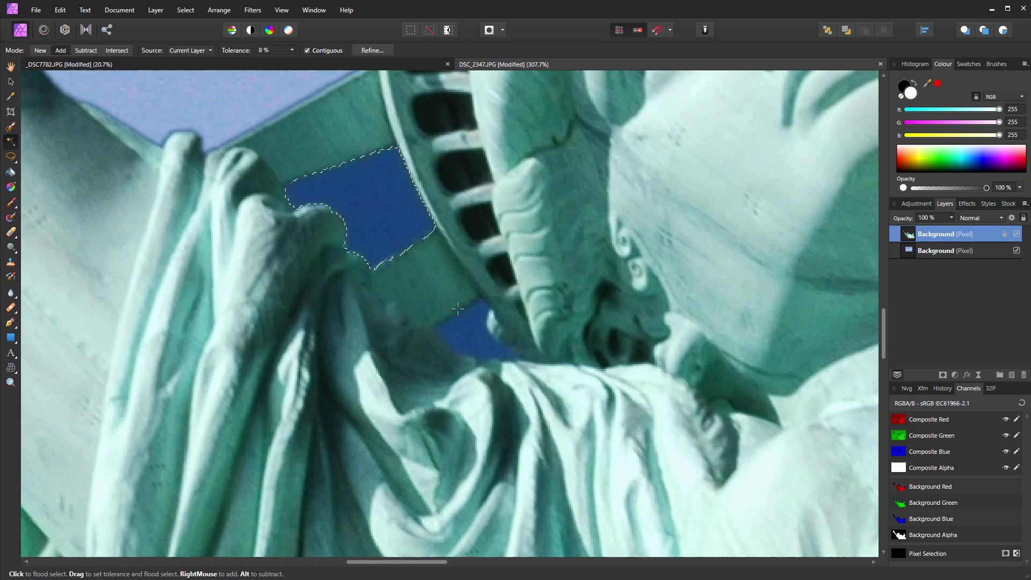
left_click_drag(470, 334, 471, 335)
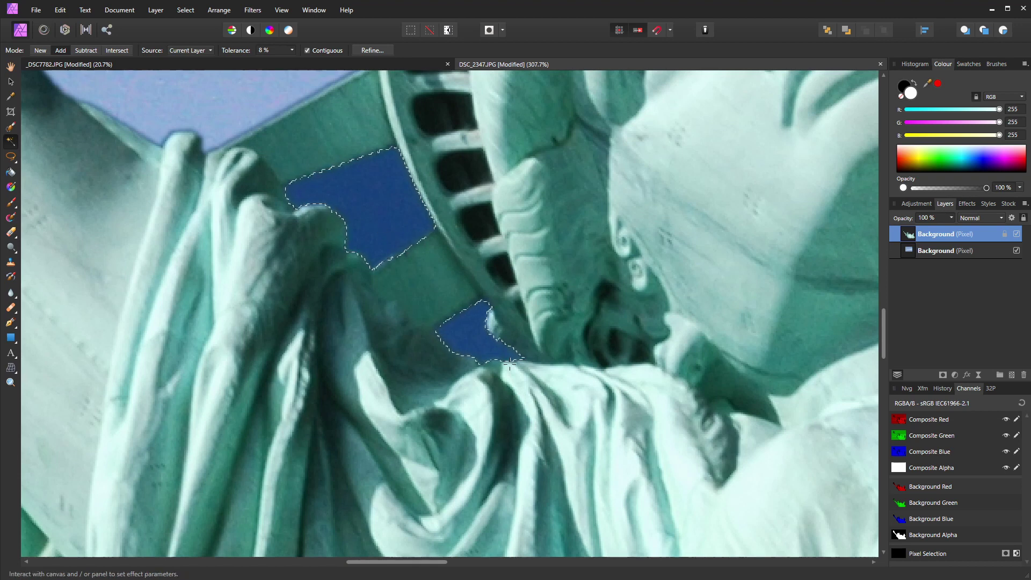
- Feather the gap selection by 2 px, delete the dark blue sky, and deselect
key("shift+F6")
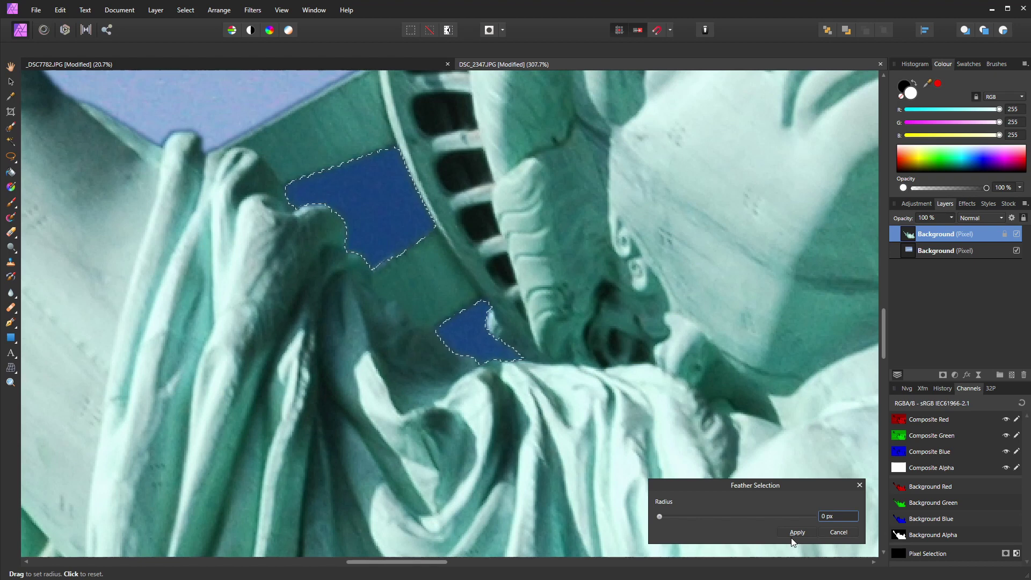
left_click(824, 515)
type("2")
left_click(797, 533)
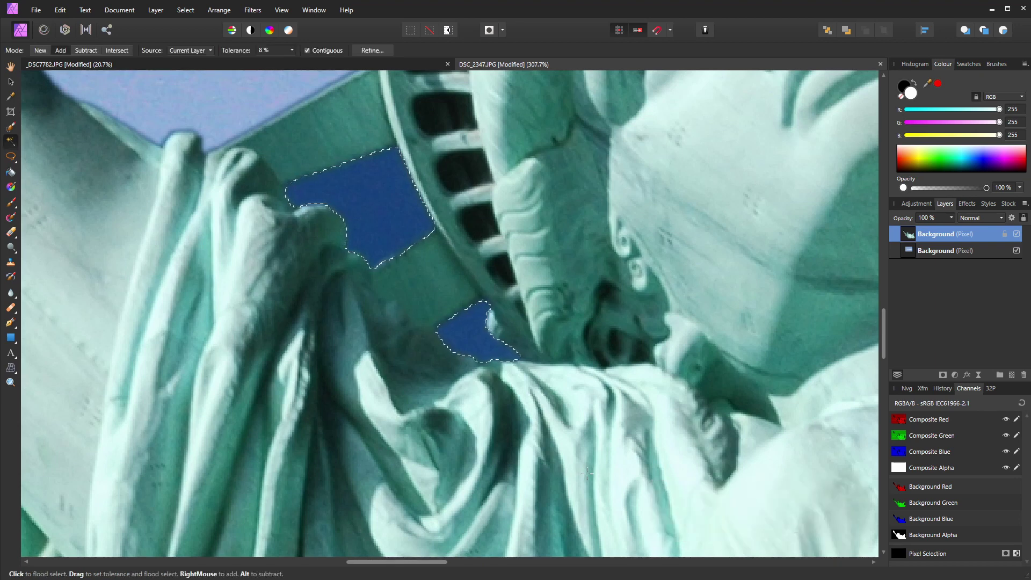
key("Delete")
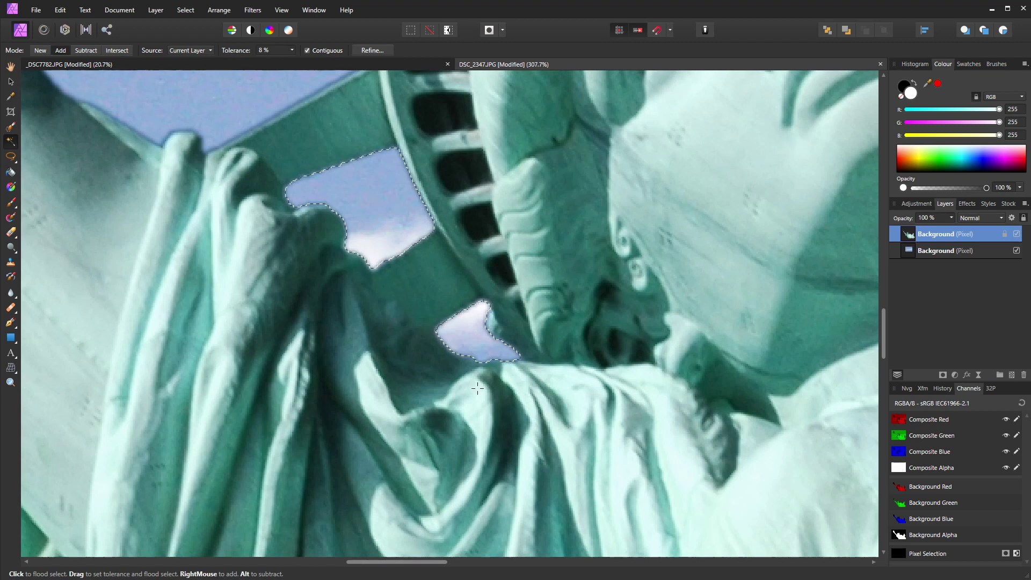
key("ctrl+d")
- Zoom to fit the whole statue and contrail sky in the window
key("ctrl+0")
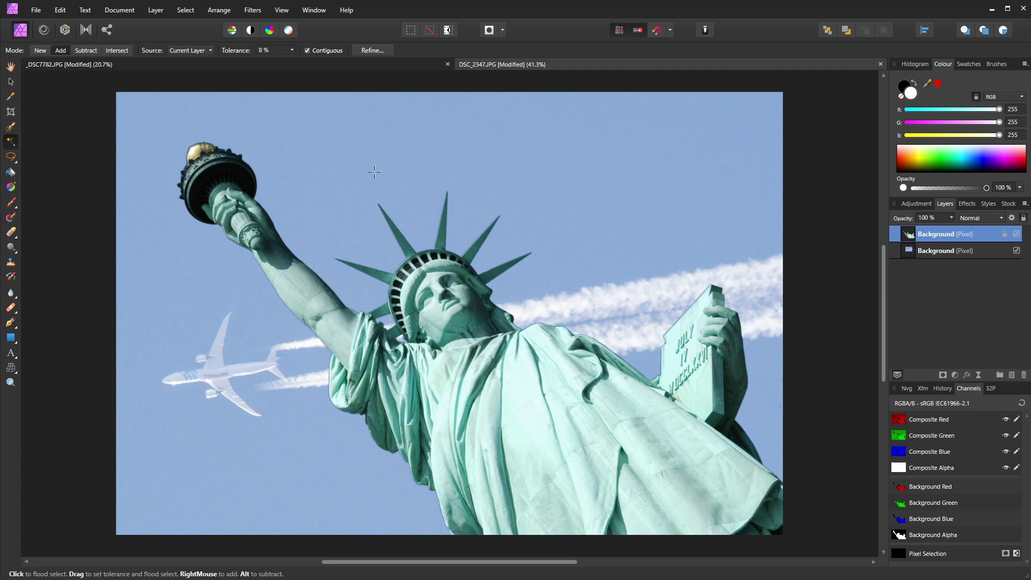